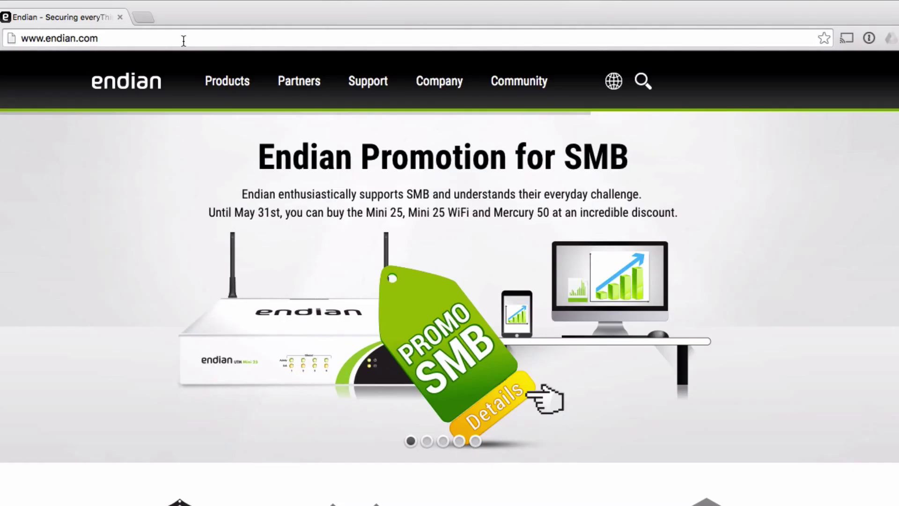
- Load 192.168.0.15 in Chrome and expand the certificate warning's Advanced options
left_click(183, 40)
type("192.1")
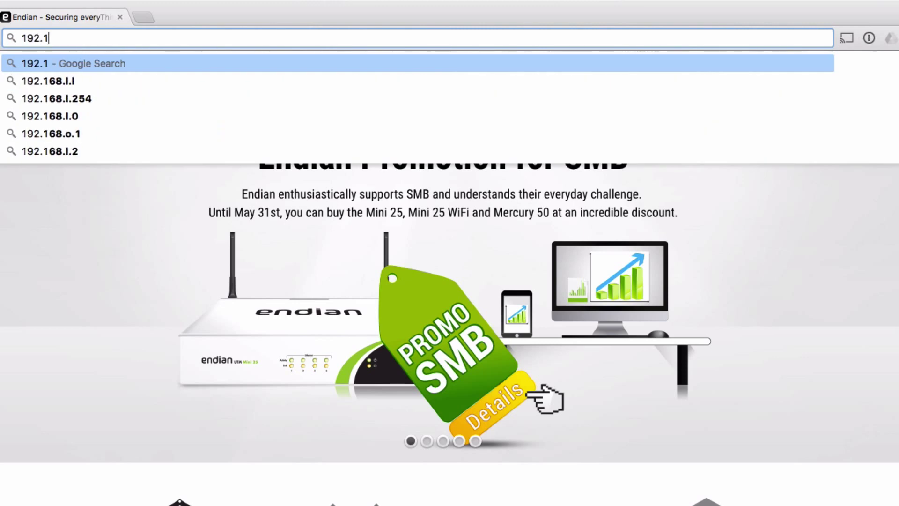
type("68.0.15")
key("Return")
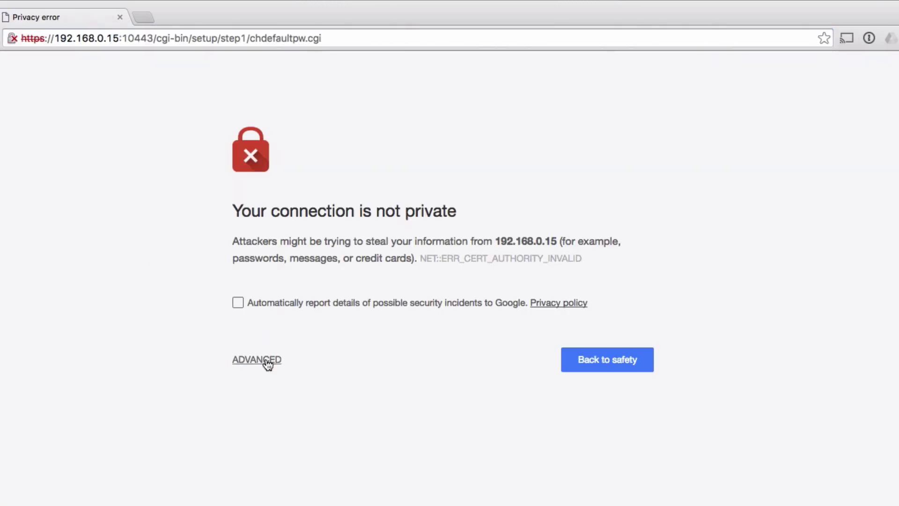
left_click(263, 360)
- Proceed to the appliance, keep English and Europe/Rome, accept the license and continue to the backup step
left_click(321, 478)
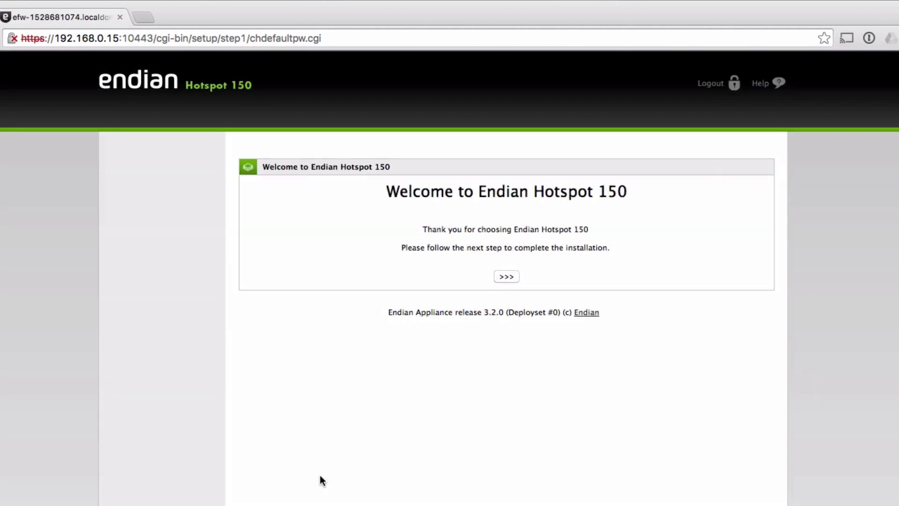
left_click(506, 277)
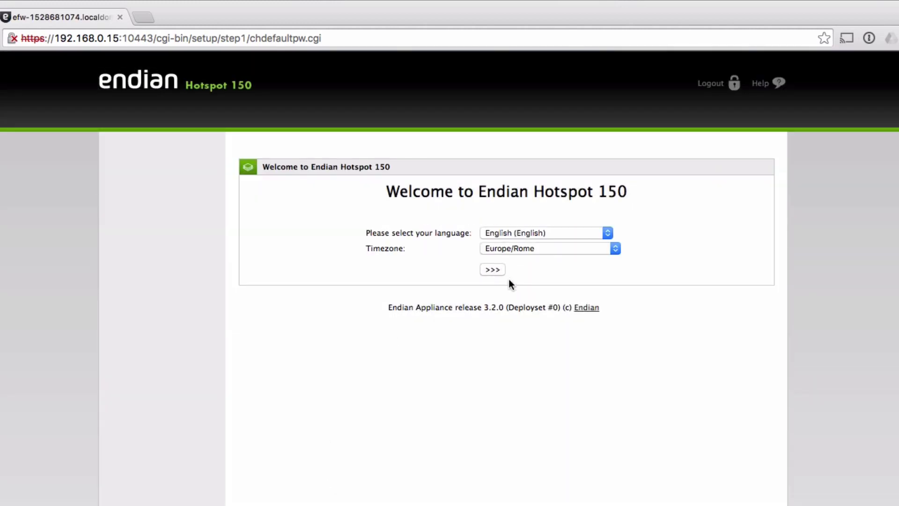
left_click(499, 269)
left_click(477, 435)
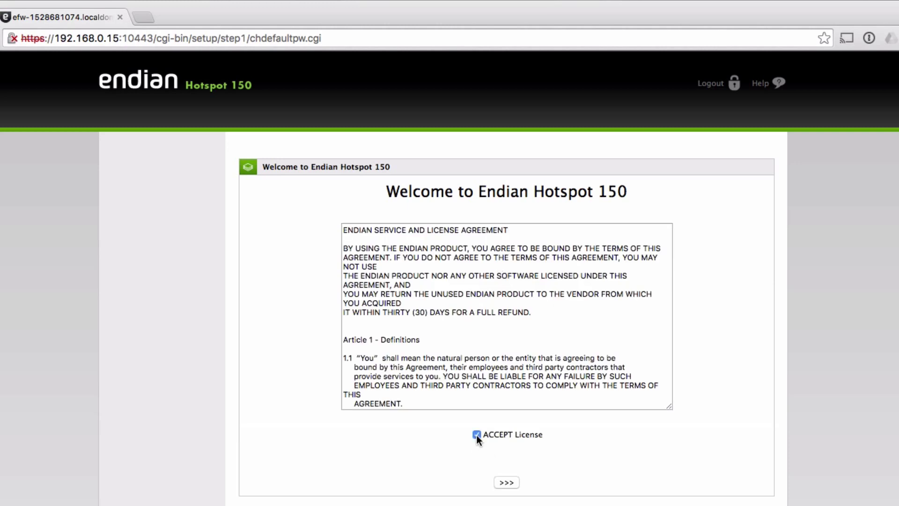
left_click(502, 482)
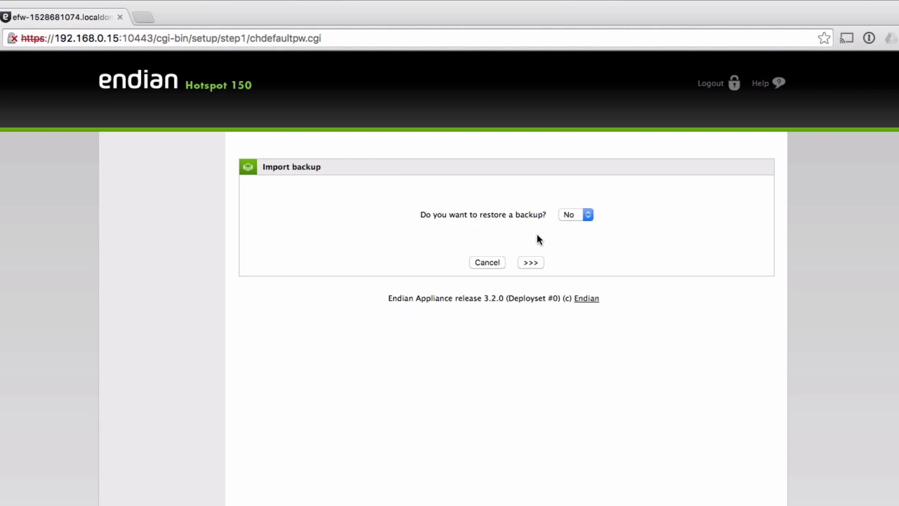
- Decline backup restore, then set and confirm the admin web and root SSH passwords
left_click(531, 262)
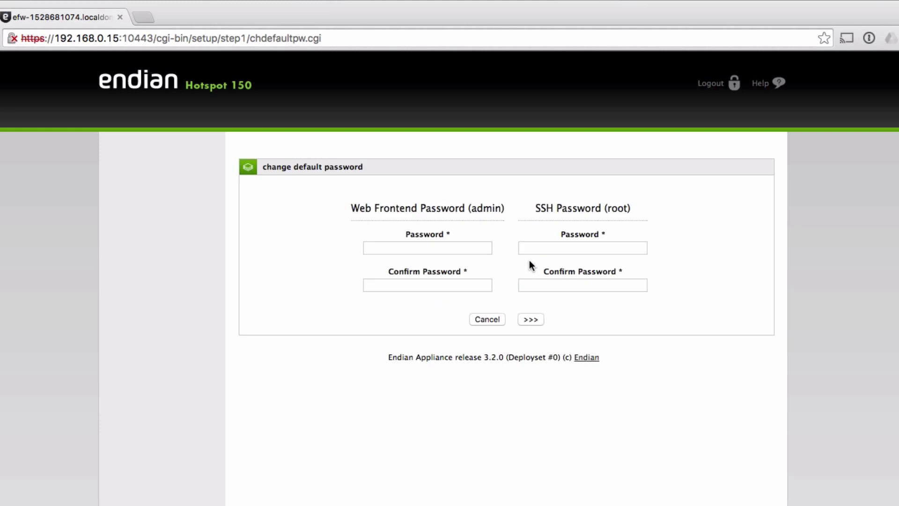
left_click(445, 249)
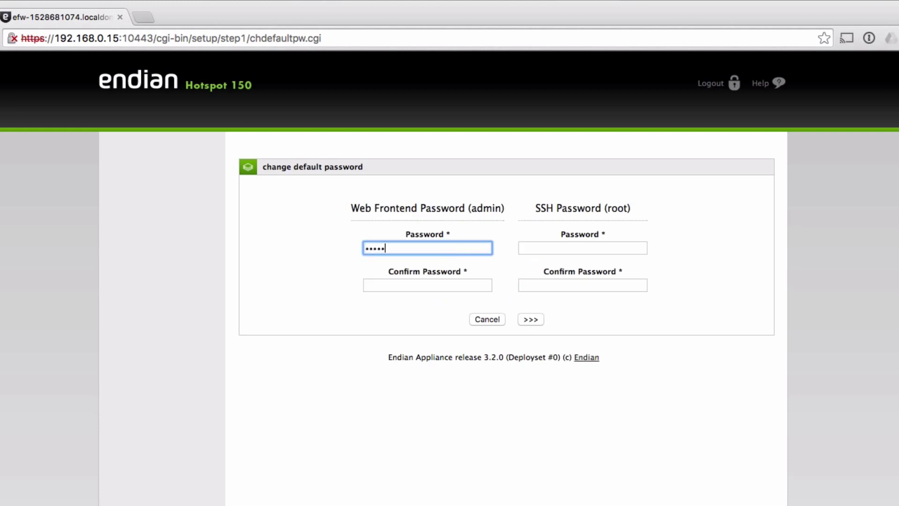
key("Tab")
key("Tab")
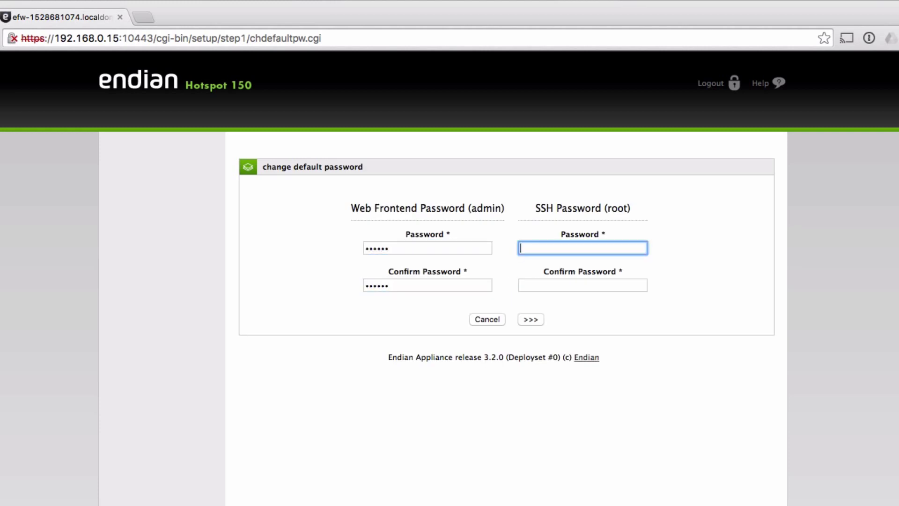
key("Tab")
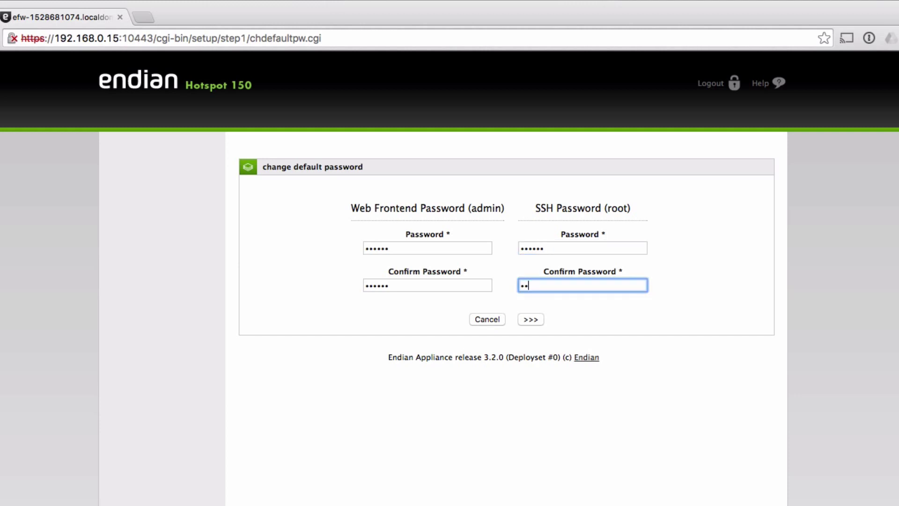
left_click(525, 319)
mouse_move(278, 241)
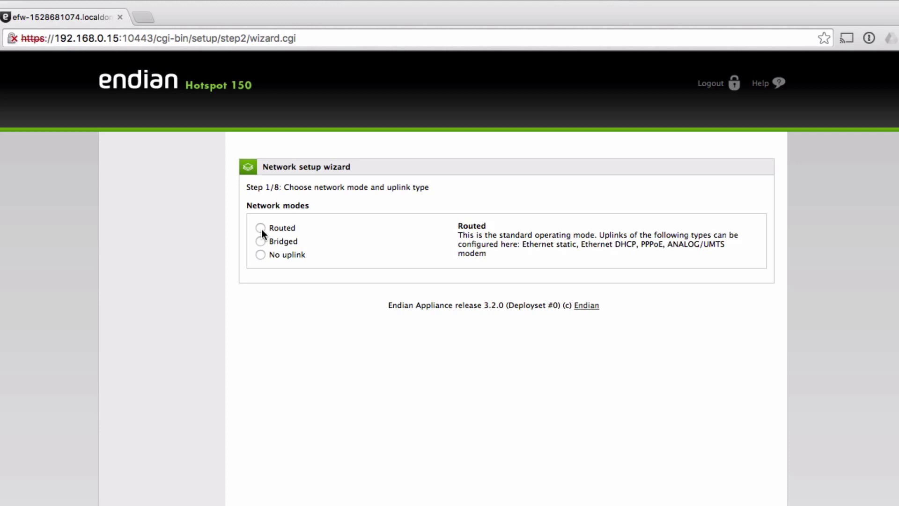
- Choose Routed mode with an Ethernet DHCP uplink and add only the BLUE wireless zone
left_click(260, 227)
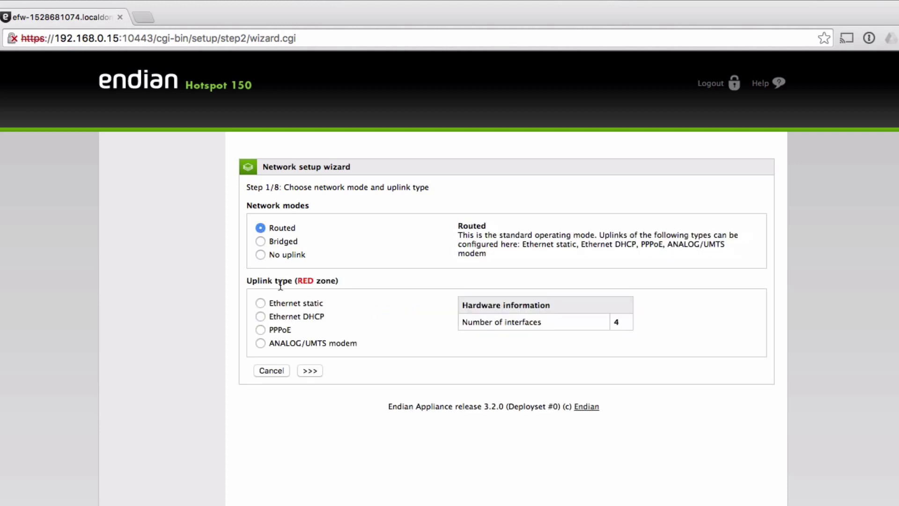
left_click(261, 316)
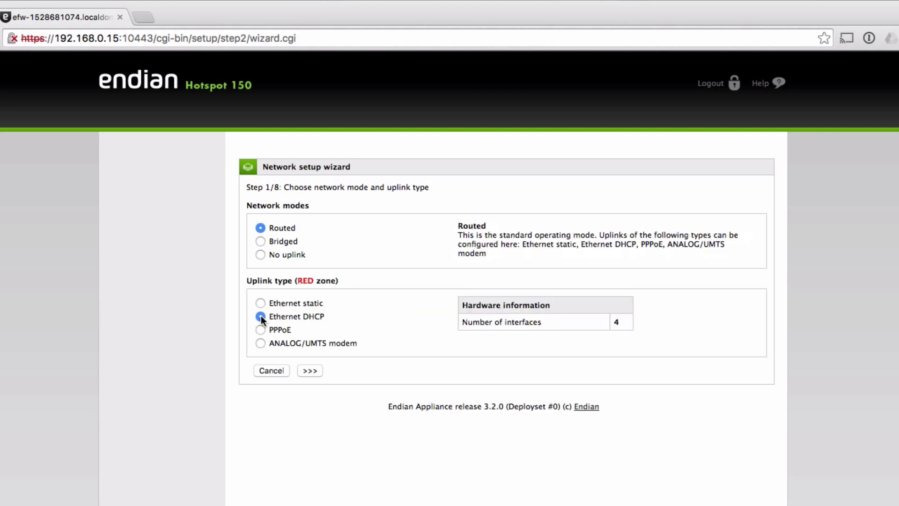
left_click(309, 369)
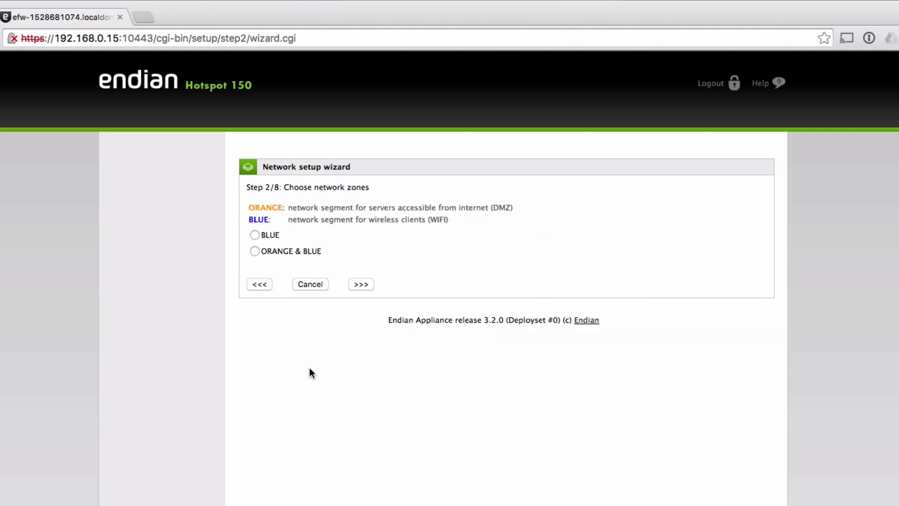
left_click(254, 236)
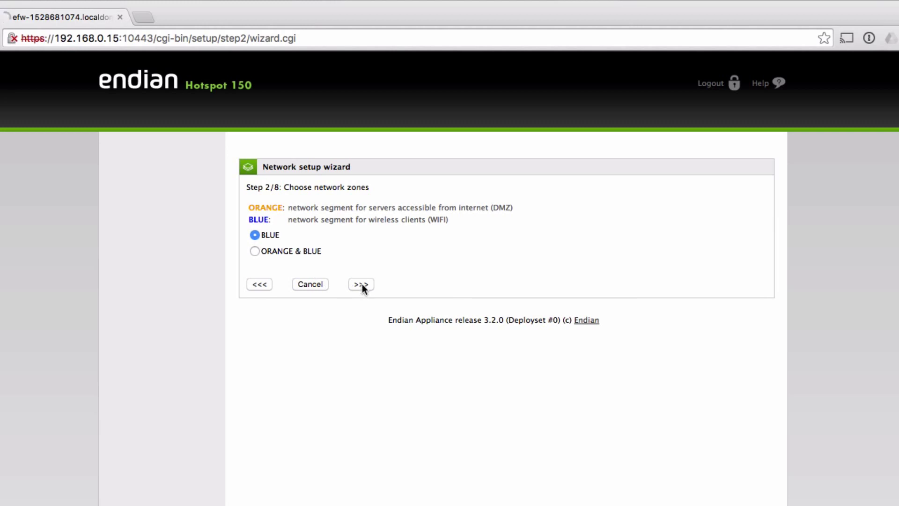
- Give the BLUE zone port 2 with address 192.168.1.15 plus additional 192.168.2.15/24 and save
left_click(362, 284)
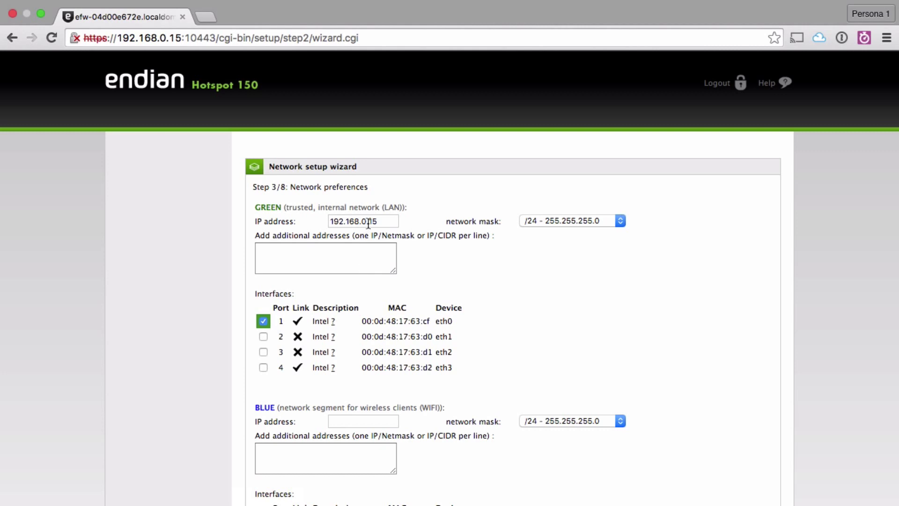
scroll(368, 224, "down", 3)
scroll(368, 223, "down", 2)
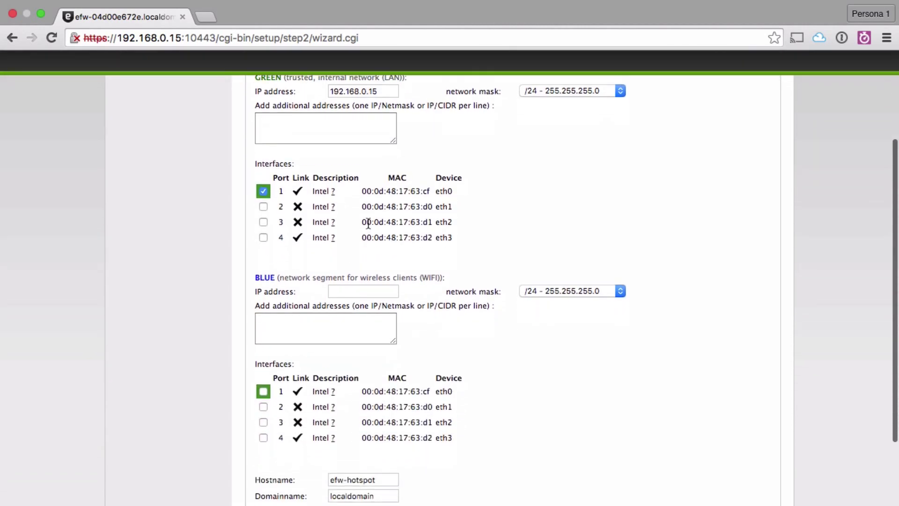
left_click(263, 394)
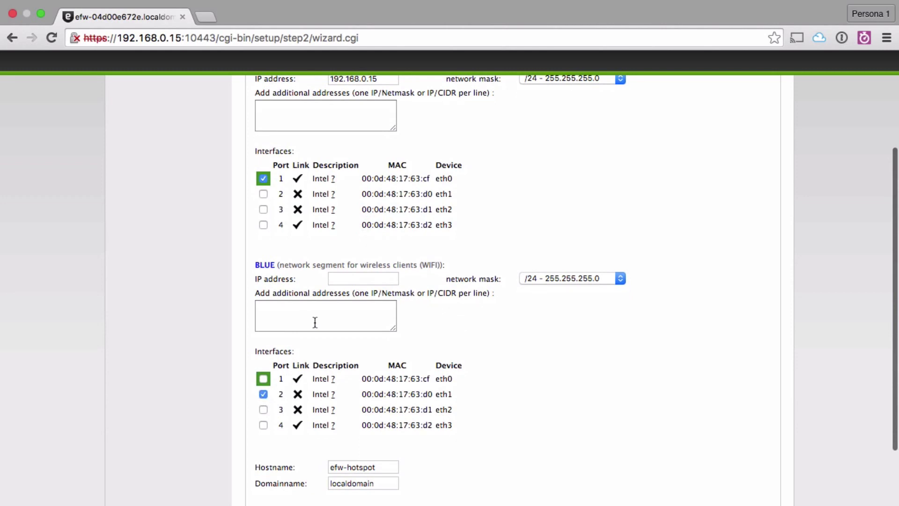
left_click(349, 282)
type("192.168")
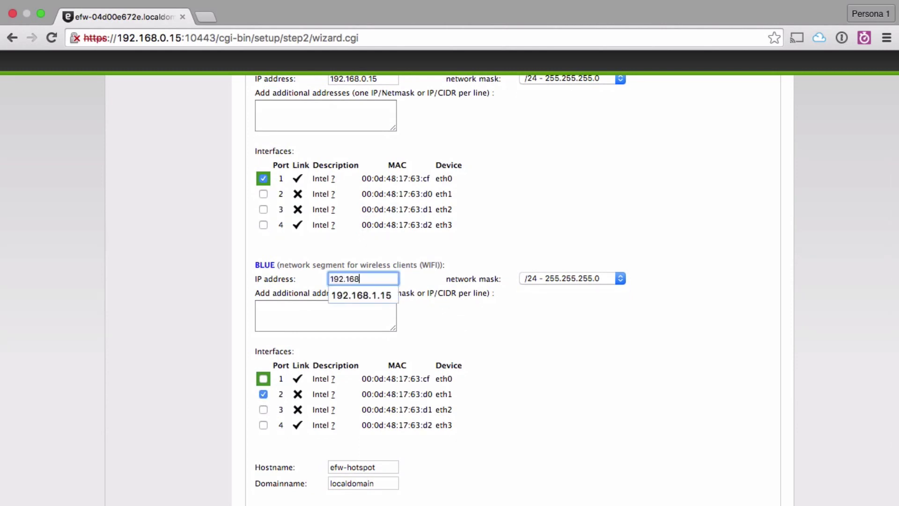
type(".1.15")
key("Tab")
type("19")
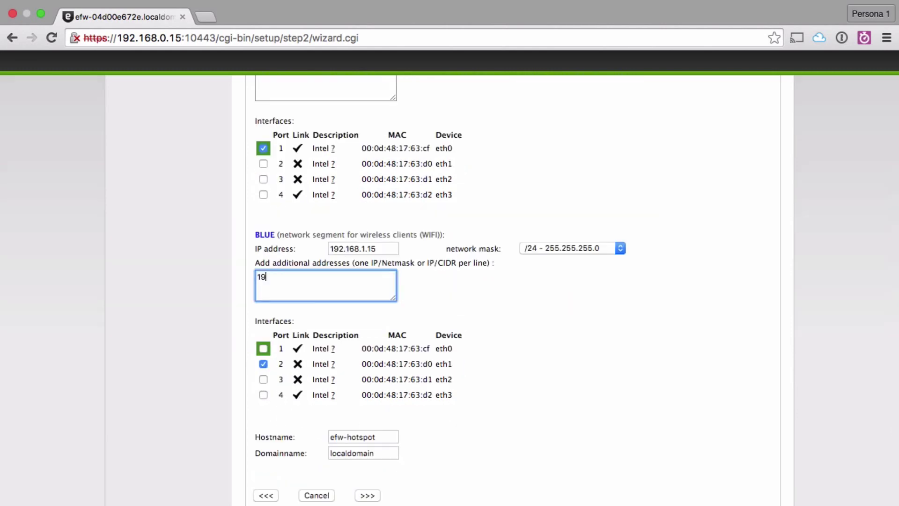
type("2.168.2.15/")
type("25")
key("BackSpace")
type("4")
left_click(448, 278)
scroll(449, 281, "down", 2)
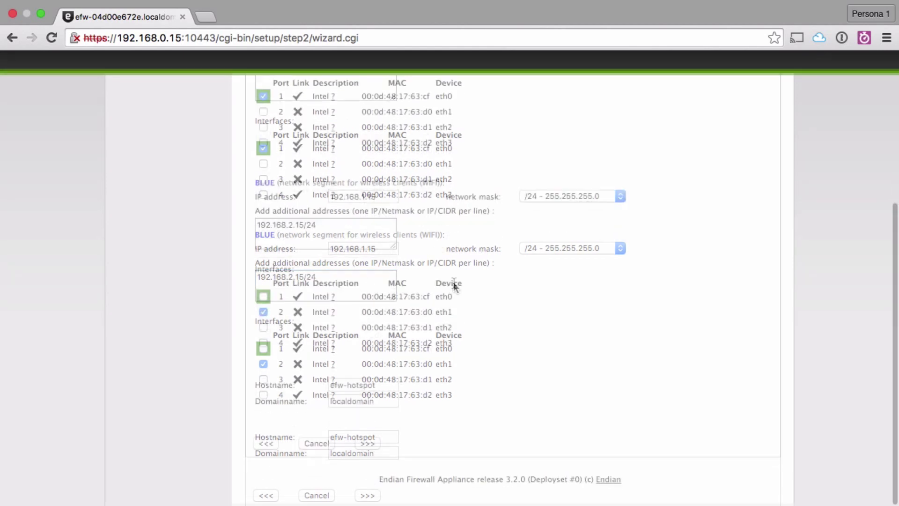
left_click(370, 447)
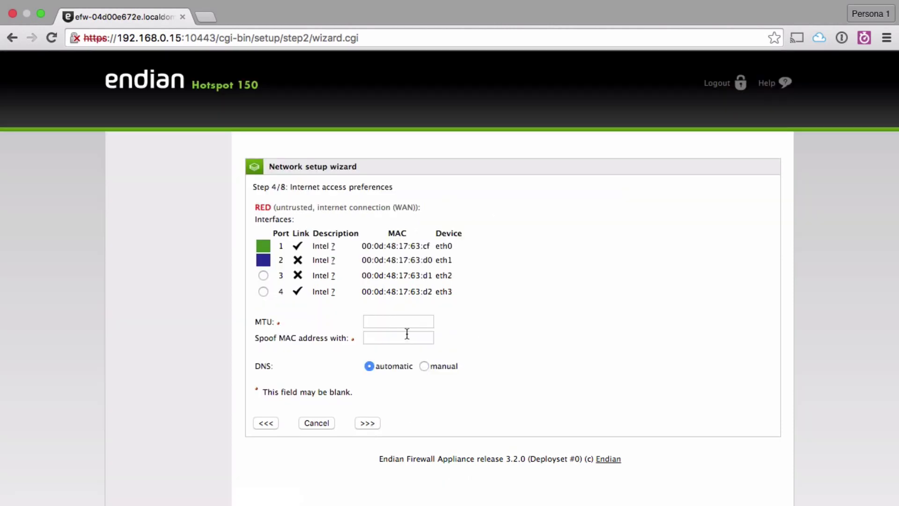
- Use port 4 as the RED internet uplink and accept automatic DNS
left_click(263, 291)
left_click(369, 422)
left_click(373, 238)
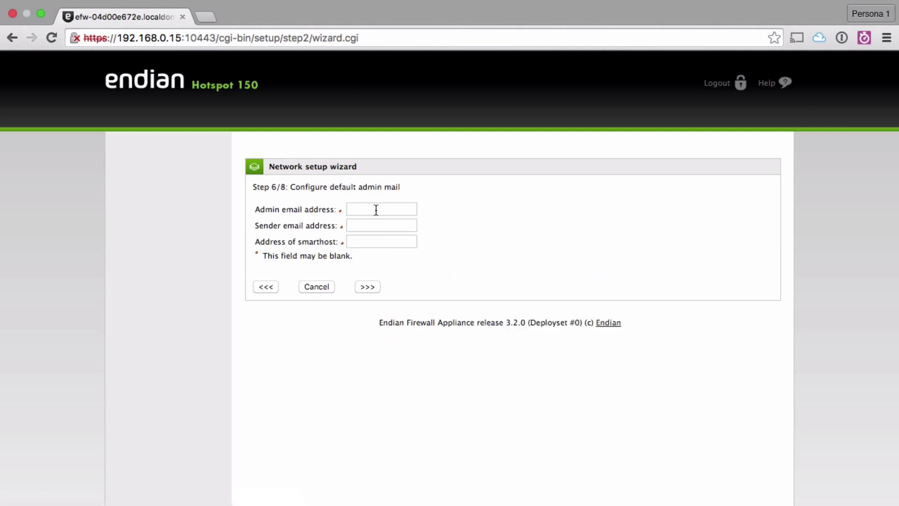
- Enter admin and sender emails with smarthost smtp.acme.com and apply the network configuration
left_click(376, 209)
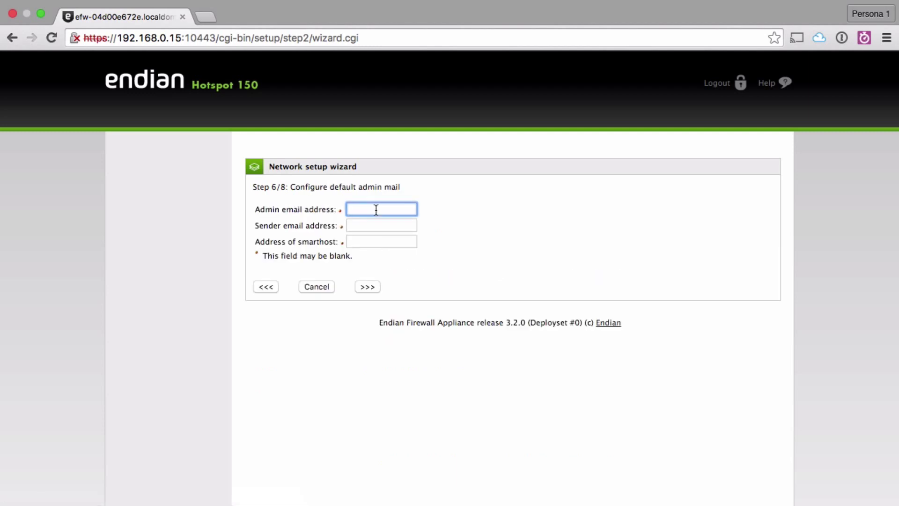
key("Tab")
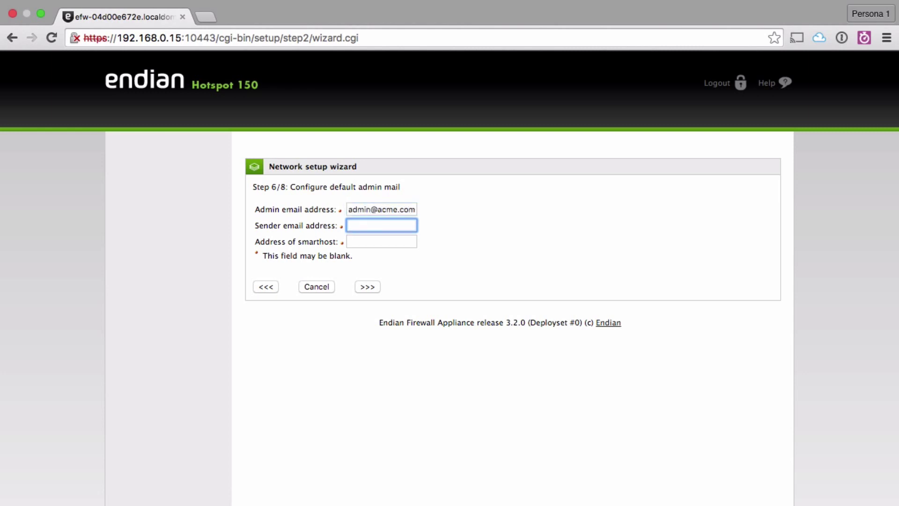
key("Tab")
type("smtp.a")
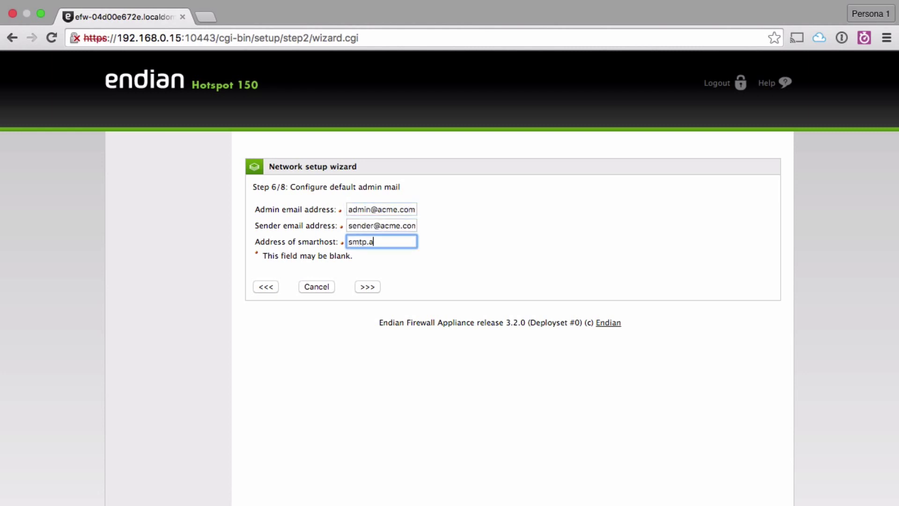
type("cme.com")
left_click(368, 287)
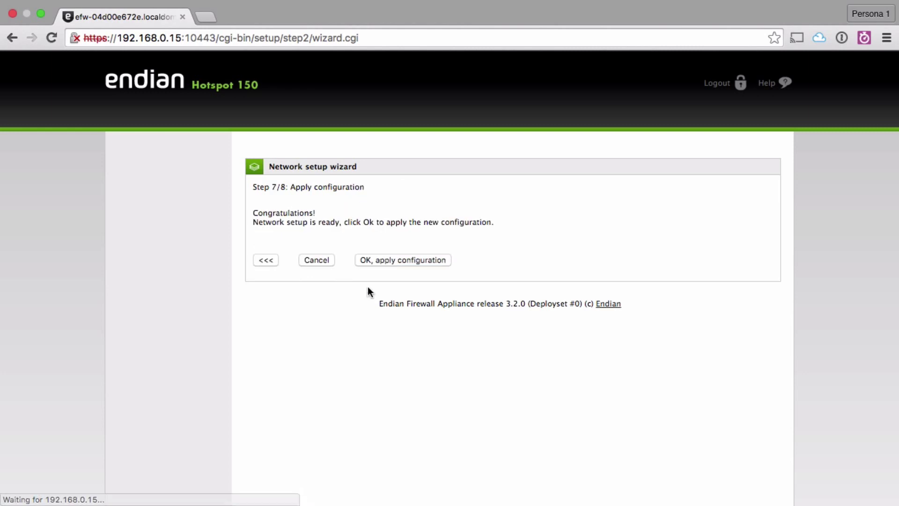
left_click(376, 259)
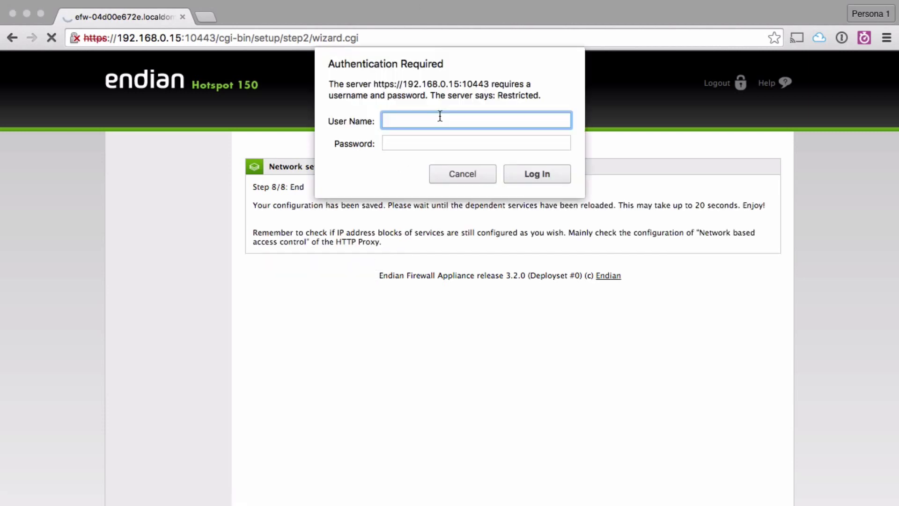
type("admin")
- Sign in as admin and proceed to 192.168.0.15 past the certificate warning
key("Tab")
key("Return")
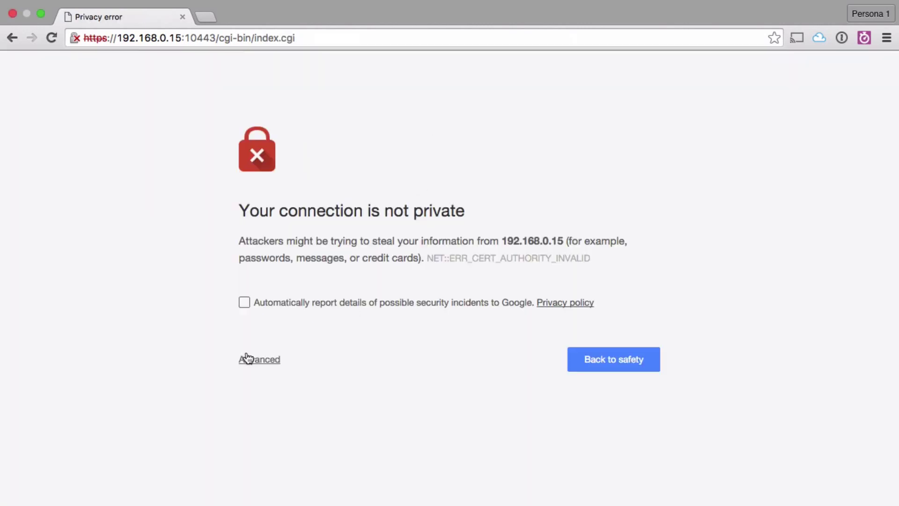
left_click(246, 358)
left_click(274, 477)
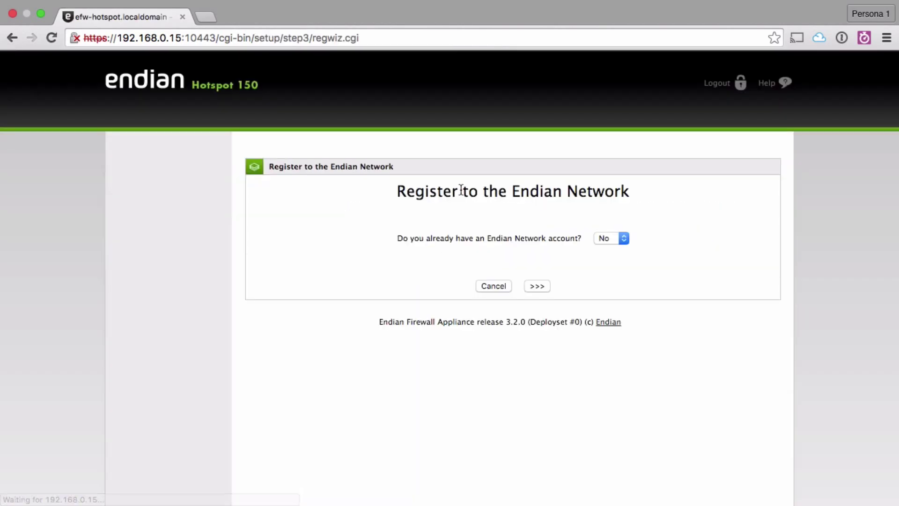
- Indicate an existing Endian Network account and enter its username, password and activation key
left_click(612, 238)
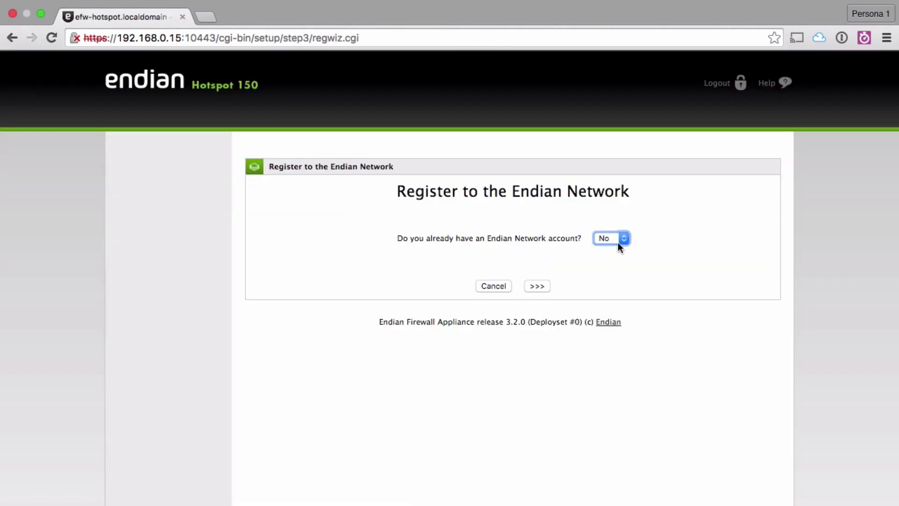
left_click(536, 286)
key("Tab")
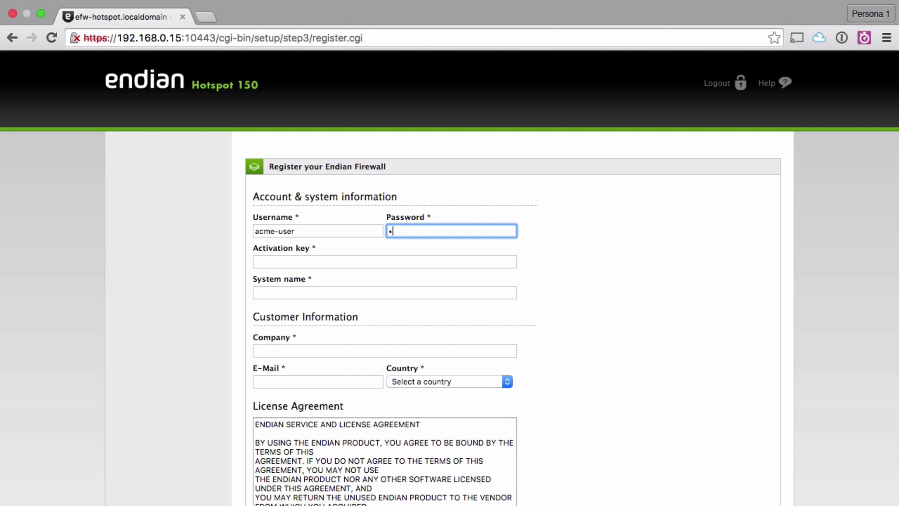
key("Tab")
left_click(298, 293)
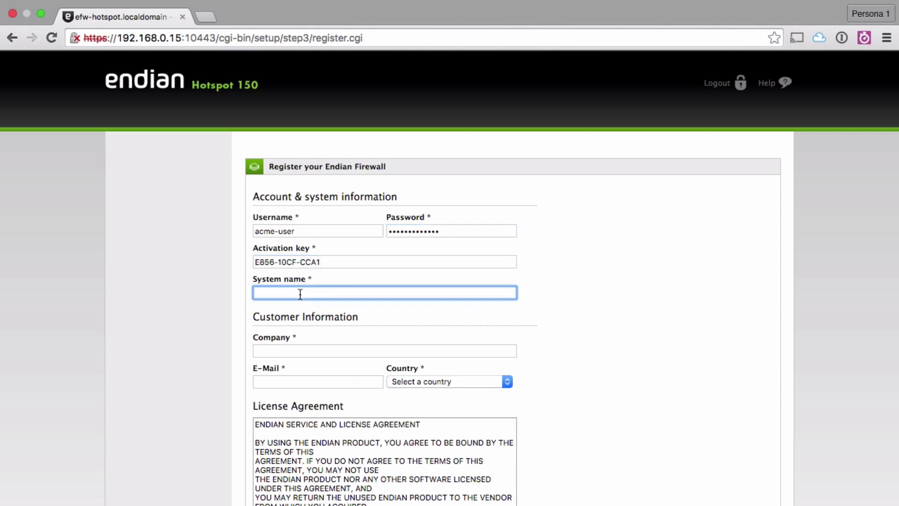
type("Hotspot-150-1")
- Fill system name Hotspot-150-1, company, e-mail and country Italy, accept the agreement and register
key("Tab")
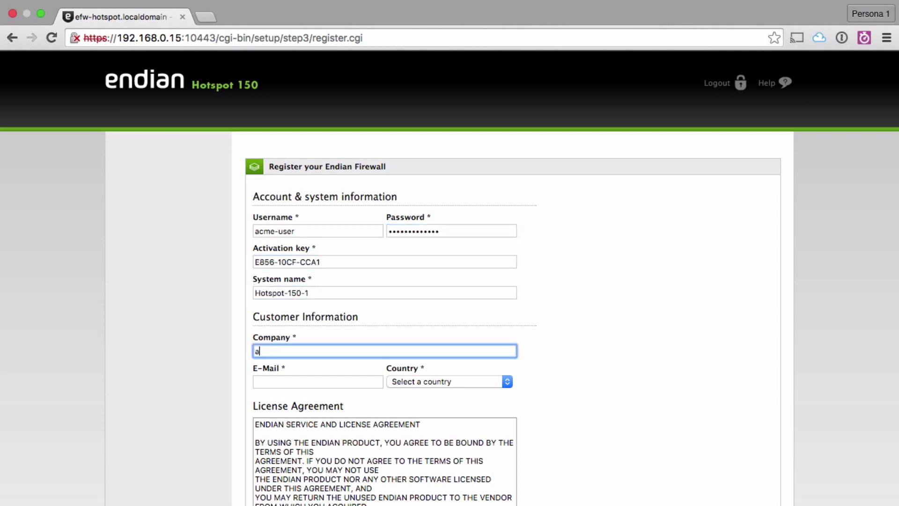
type("acme SpA")
key("Tab")
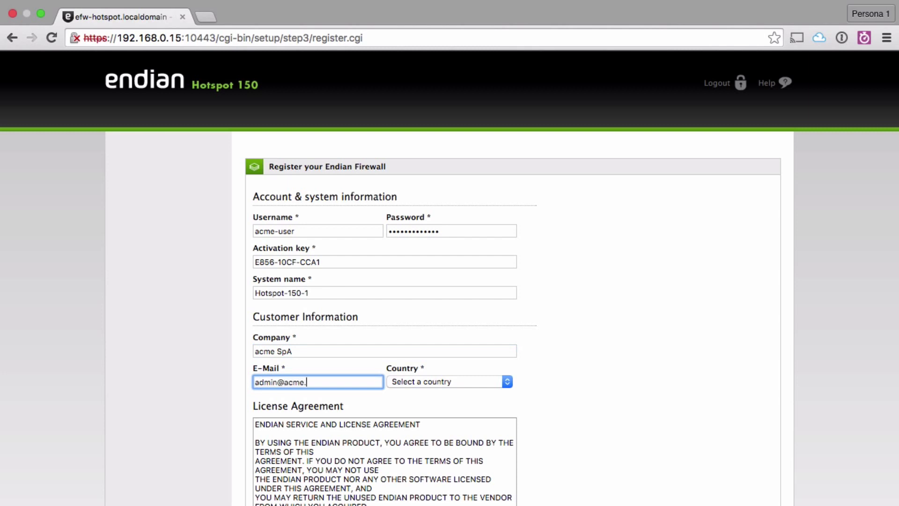
key("Tab")
type("it")
scroll(258, 414, "down", 5)
left_click(258, 409)
left_click(335, 442)
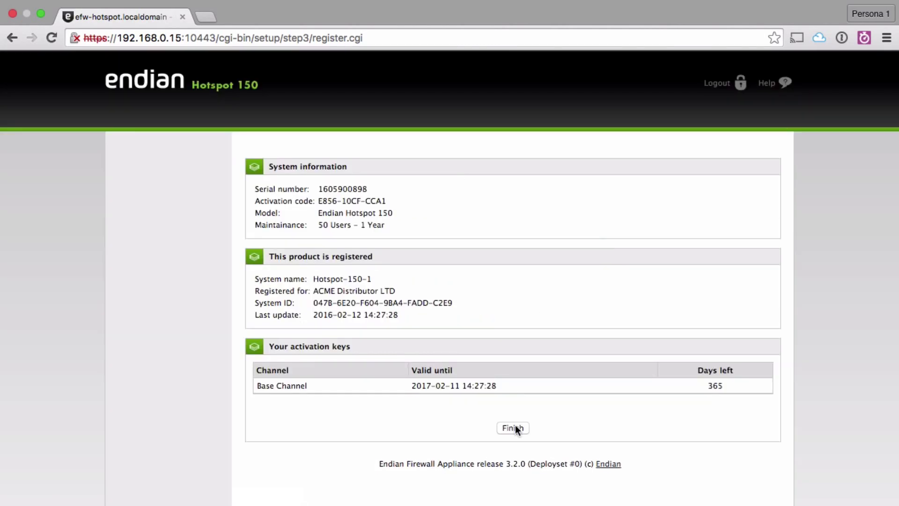
left_click(514, 428)
scroll(391, 205, "down", 3)
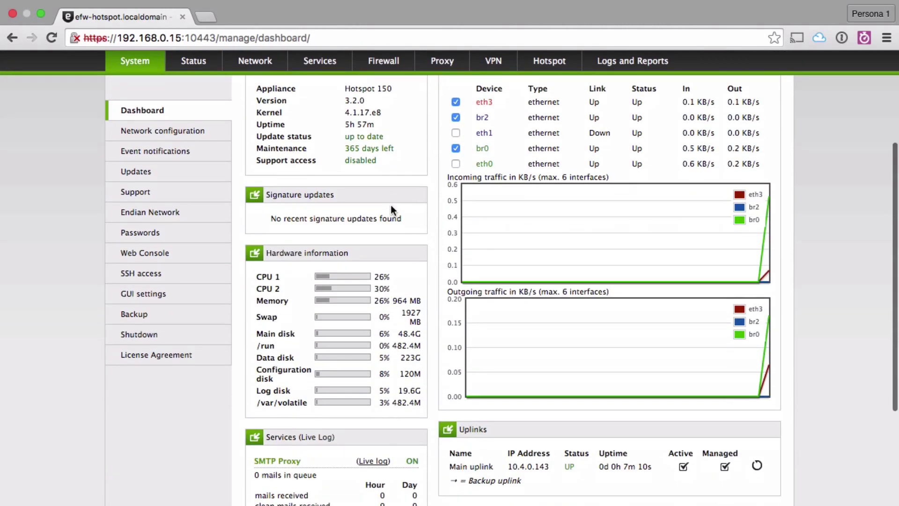
scroll(391, 204, "down", 4)
scroll(391, 204, "up", 7)
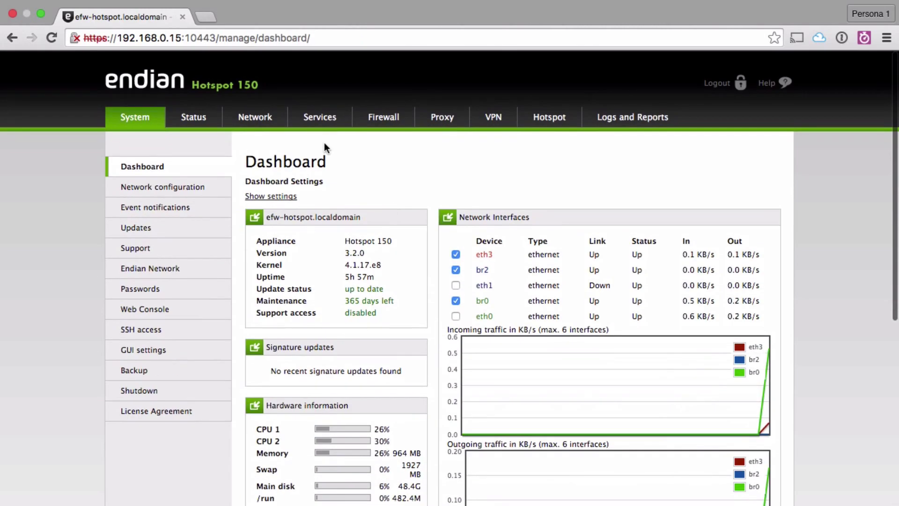
- In the hotspot administration interface, start a new account with username, password and Italian language
left_click(553, 116)
left_click(202, 190)
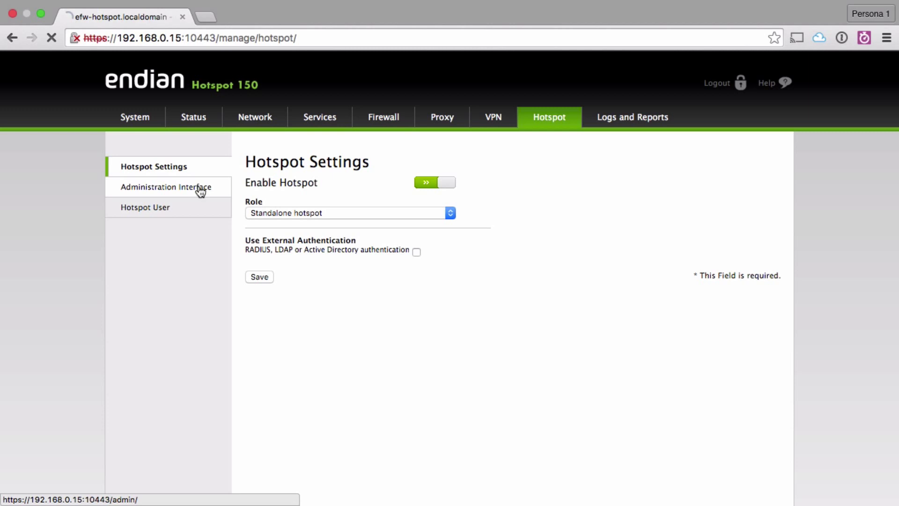
left_click(159, 189)
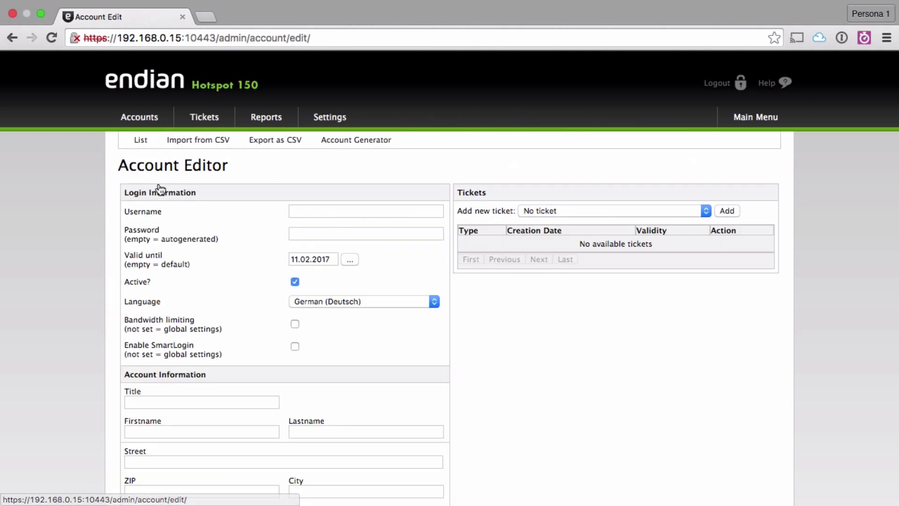
left_click(311, 212)
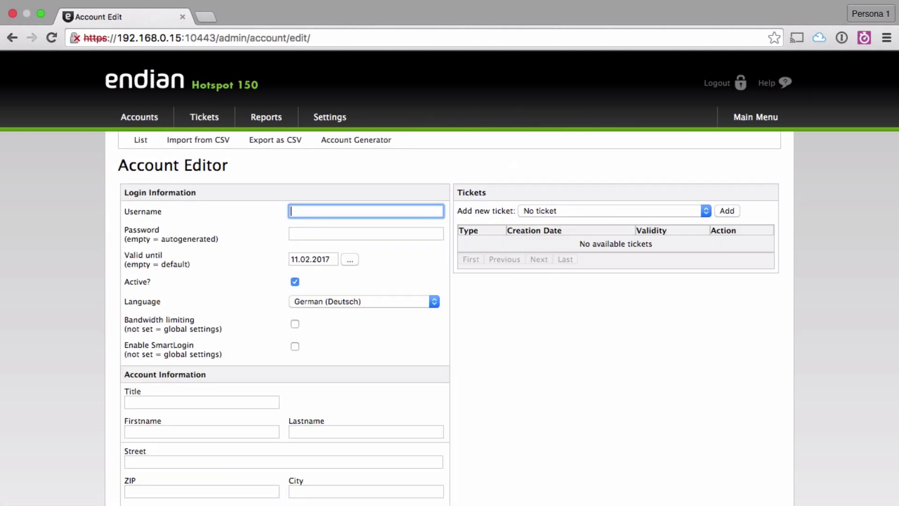
type("mariorossi")
key("Tab")
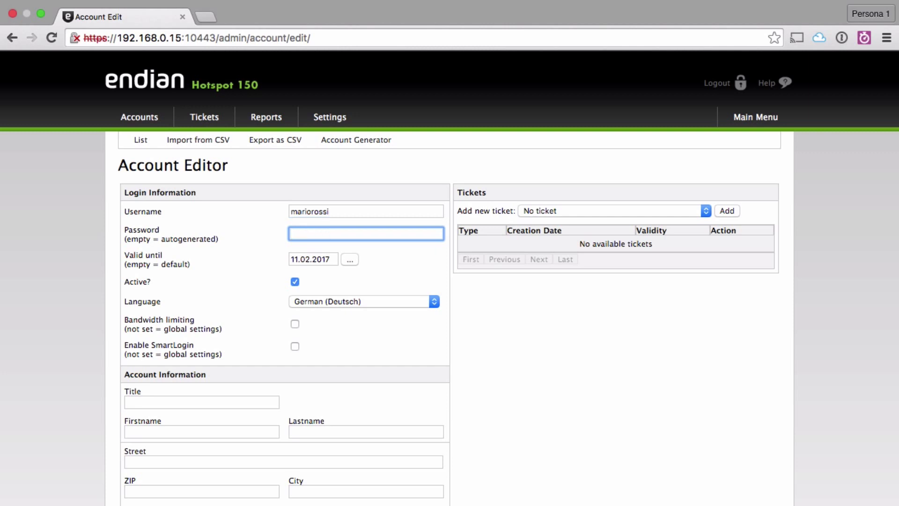
type("••••••")
left_click(309, 301)
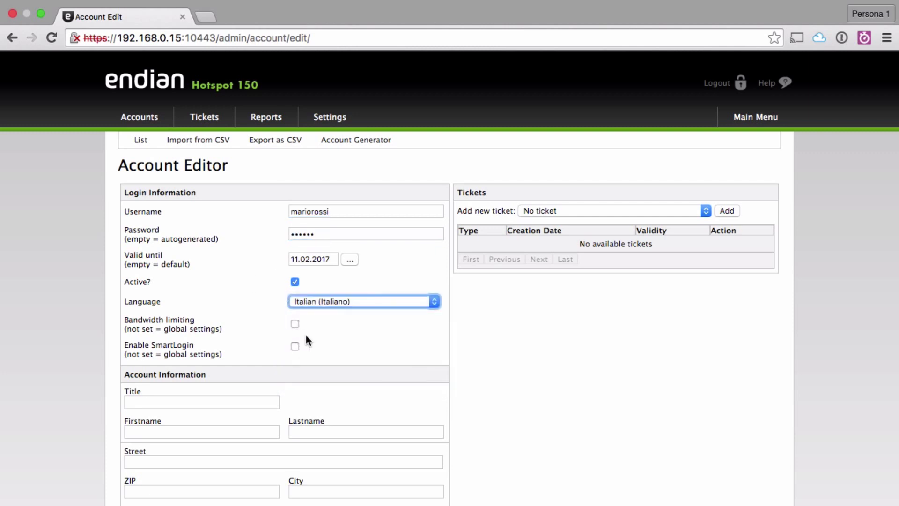
scroll(291, 322, "down", 1)
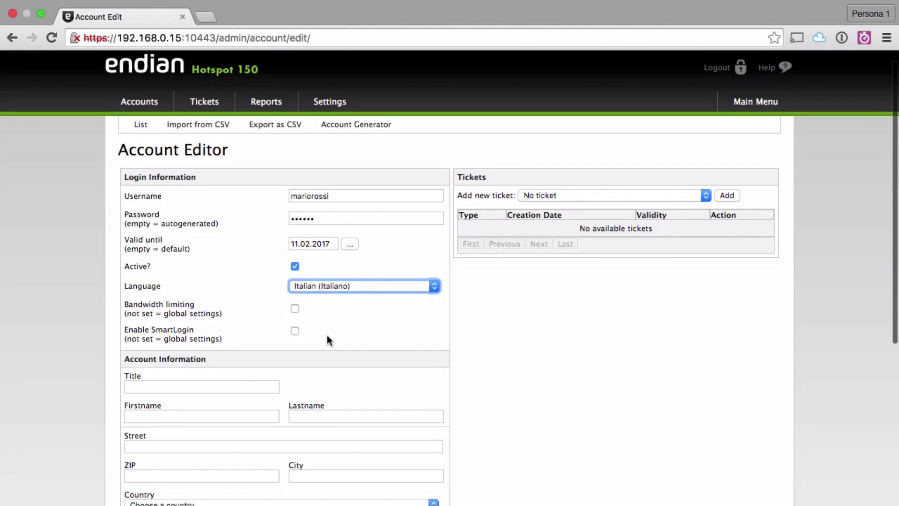
scroll(349, 251, "down", 1)
- Fill the first and last names, choose the Free Post-Paid ticket and save the account
left_click(160, 424)
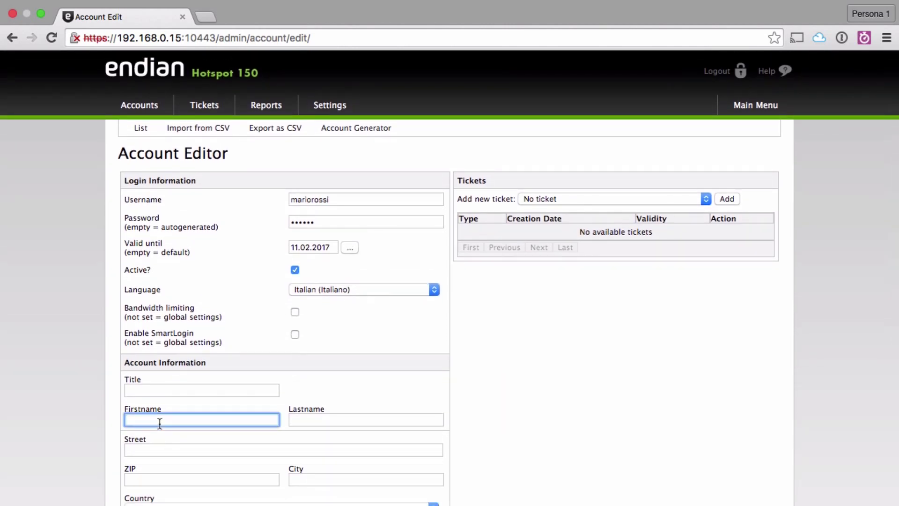
type("mario")
key("Tab")
type("rossi")
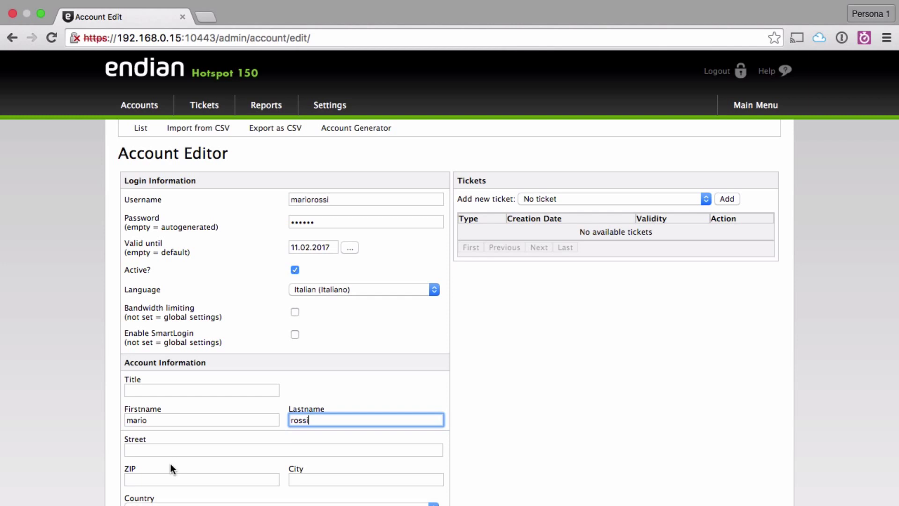
left_click(435, 398)
scroll(435, 398, "down", 5)
scroll(435, 398, "up", 5)
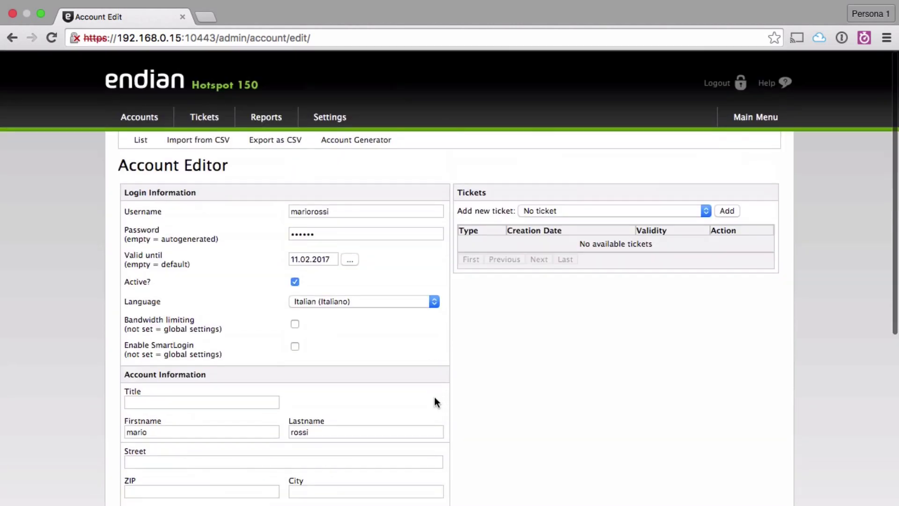
left_click(601, 209)
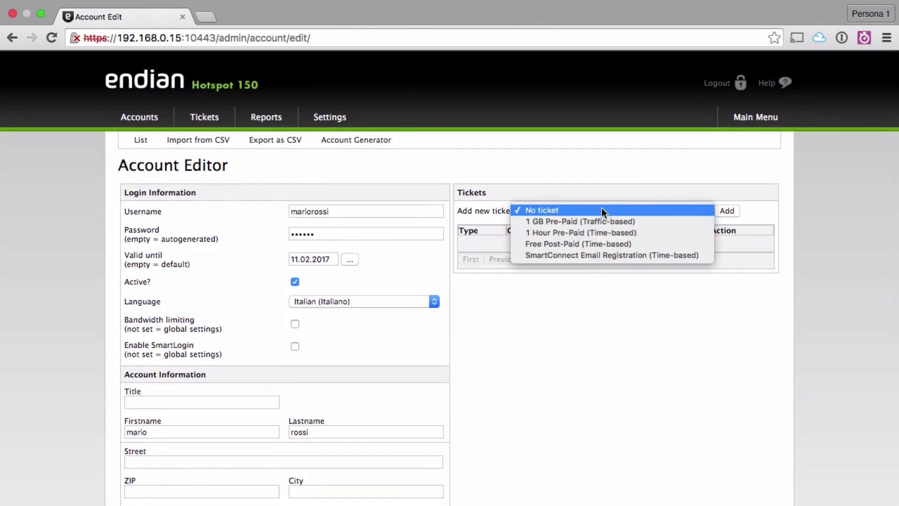
left_click(599, 245)
left_click(732, 209)
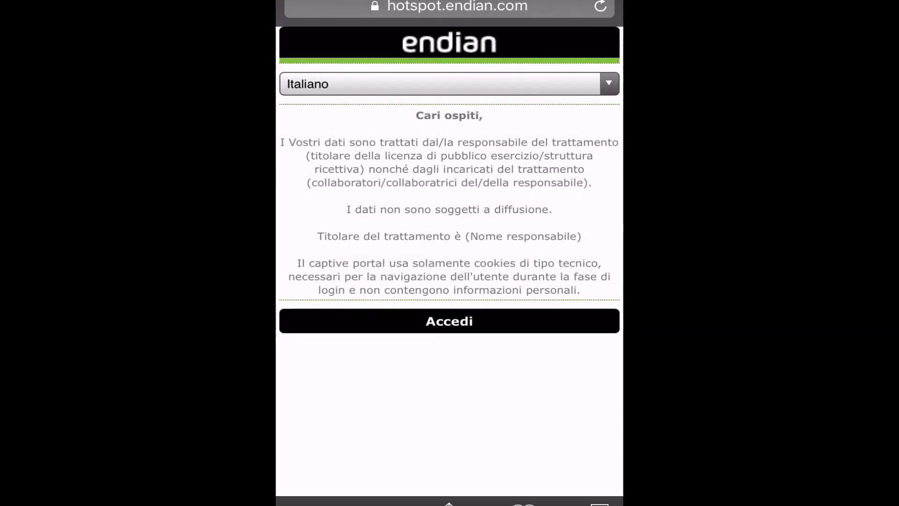
- Tap Accedi on the phone's captive portal to start the guest hotspot login
left_click(450, 321)
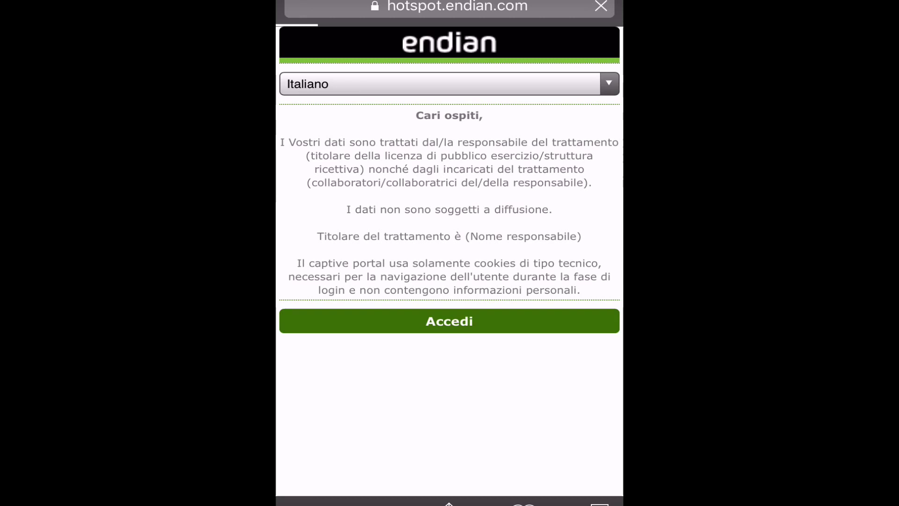